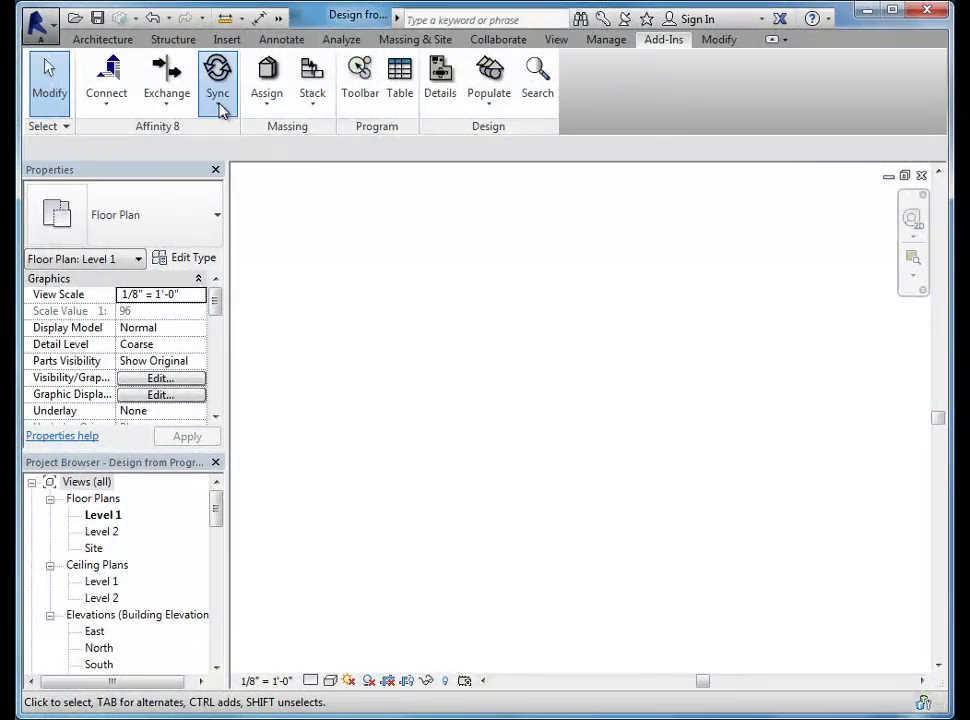
Show the Add-Ins Sync options for syncing Revit with Affinity
left_click(217, 95)
Sync the Affinity program into Revit as rooms, then show the Program palette on the left with its phase list
left_click(255, 128)
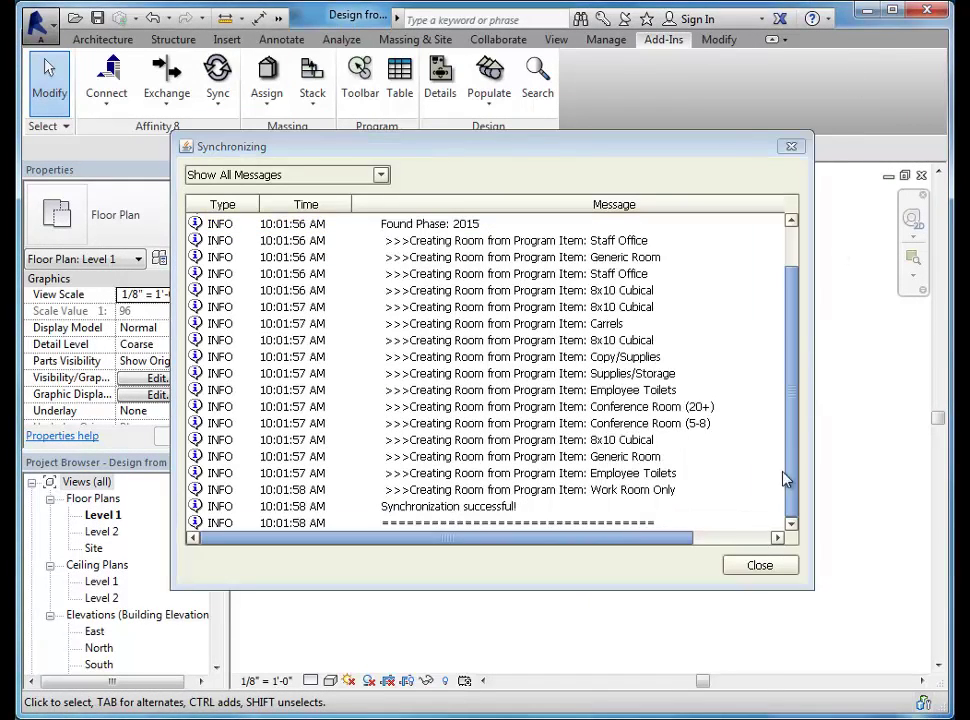
left_click(758, 567)
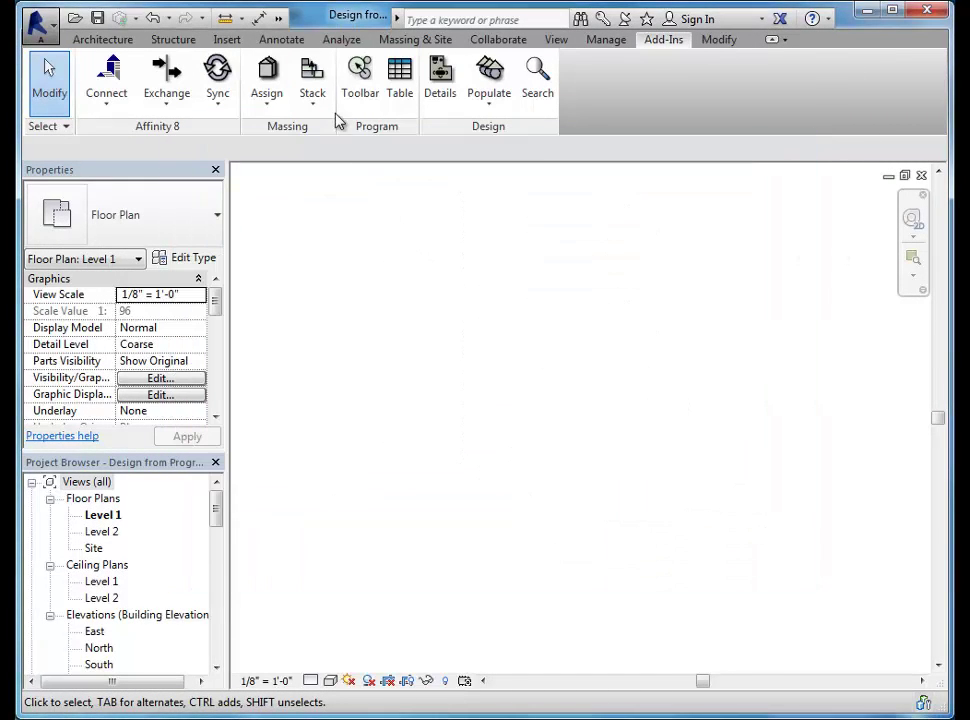
left_click(353, 88)
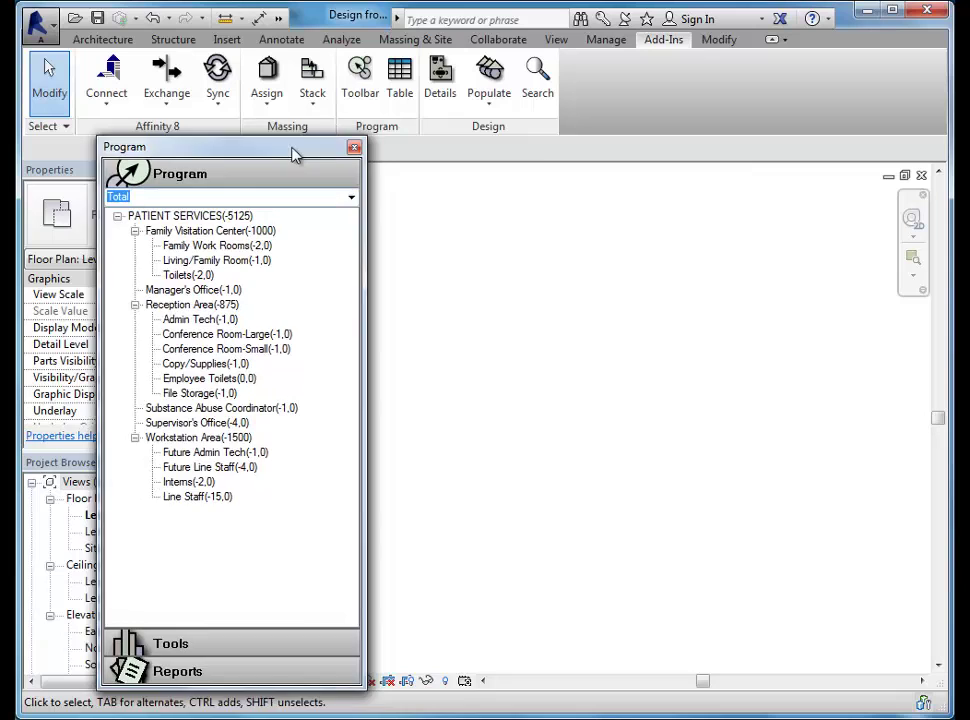
left_click_drag(294, 151, 272, 147)
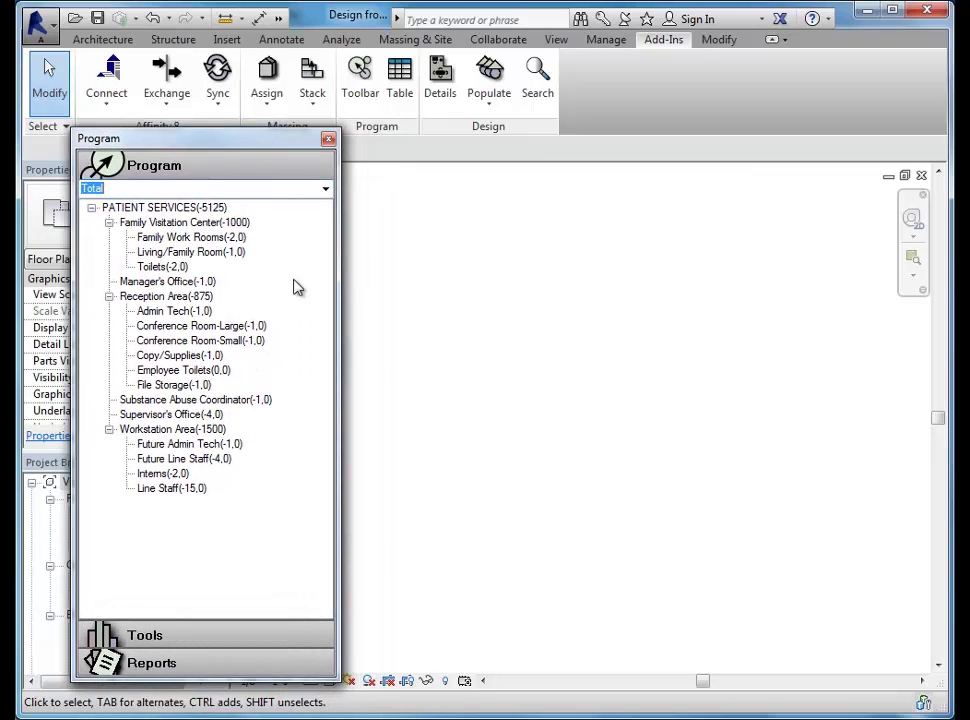
left_click(325, 190)
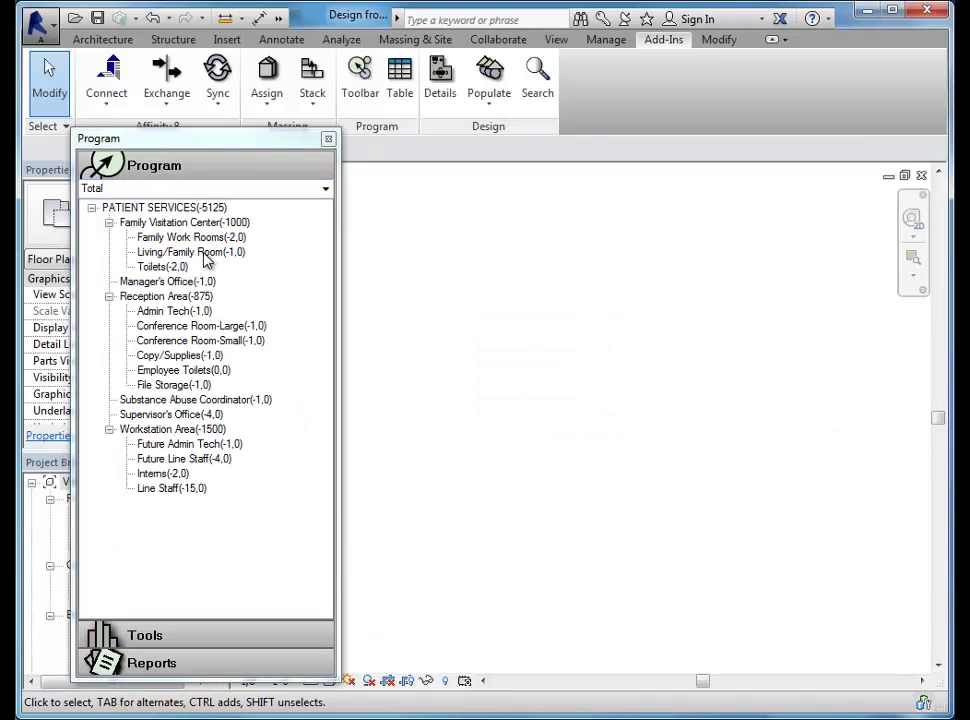
Place a Living/Family Room, a Toilets room and an Admin Tech room on the Level 1 plan
mouse_move(195, 252)
left_mouse_down()
mouse_move(447, 307)
mouse_move(457, 328)
left_mouse_up()
mouse_move(155, 264)
left_mouse_down()
mouse_move(559, 419)
mouse_move(556, 410)
left_mouse_up()
left_click_drag(160, 318, 628, 335)
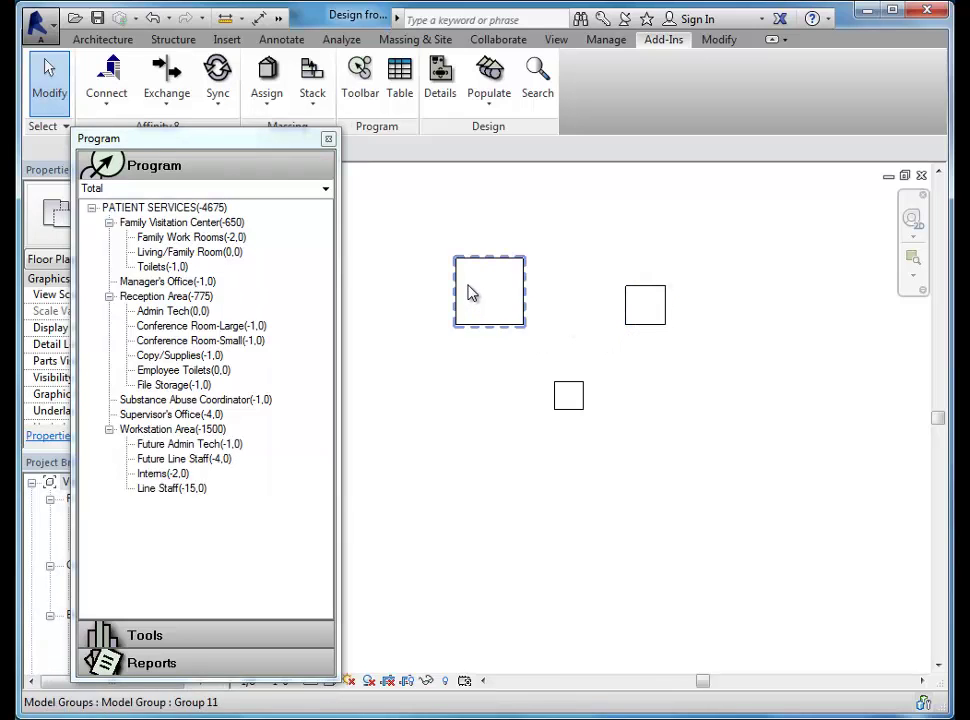
Rearrange the placed room blocks into position and add a Family Work Room
mouse_move(483, 324)
left_mouse_down()
mouse_move(522, 325)
mouse_move(645, 459)
left_mouse_up()
left_click(652, 322)
left_click_drag(632, 328, 625, 365)
left_click(535, 329)
left_click(575, 408)
left_click_drag(572, 410, 549, 390)
left_click(507, 279)
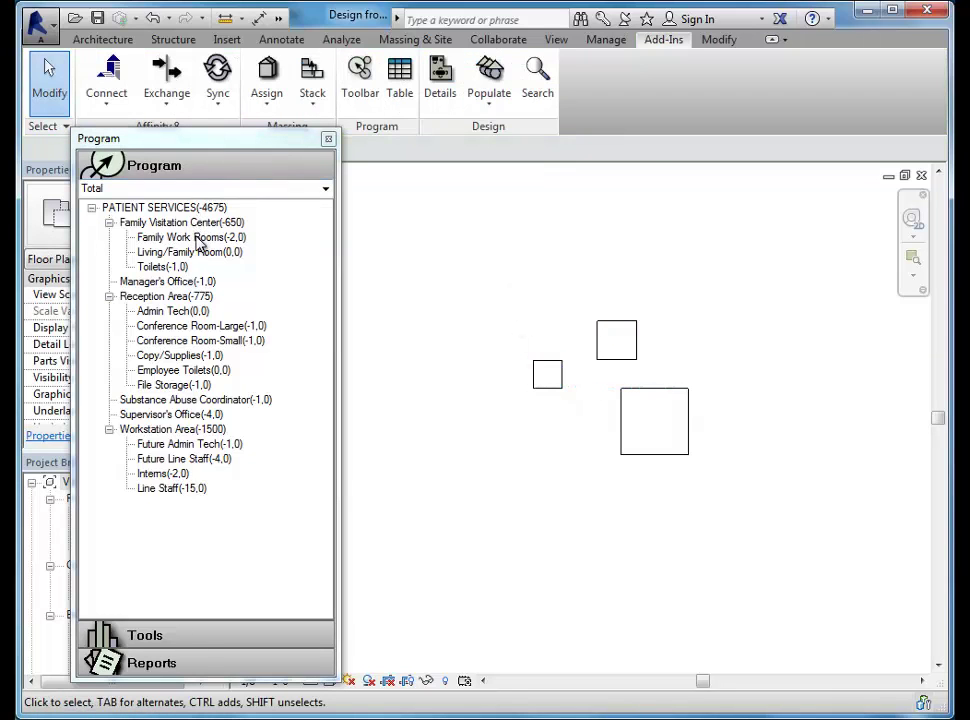
mouse_move(197, 245)
left_mouse_down()
mouse_move(590, 545)
mouse_move(580, 505)
mouse_move(597, 516)
left_mouse_up()
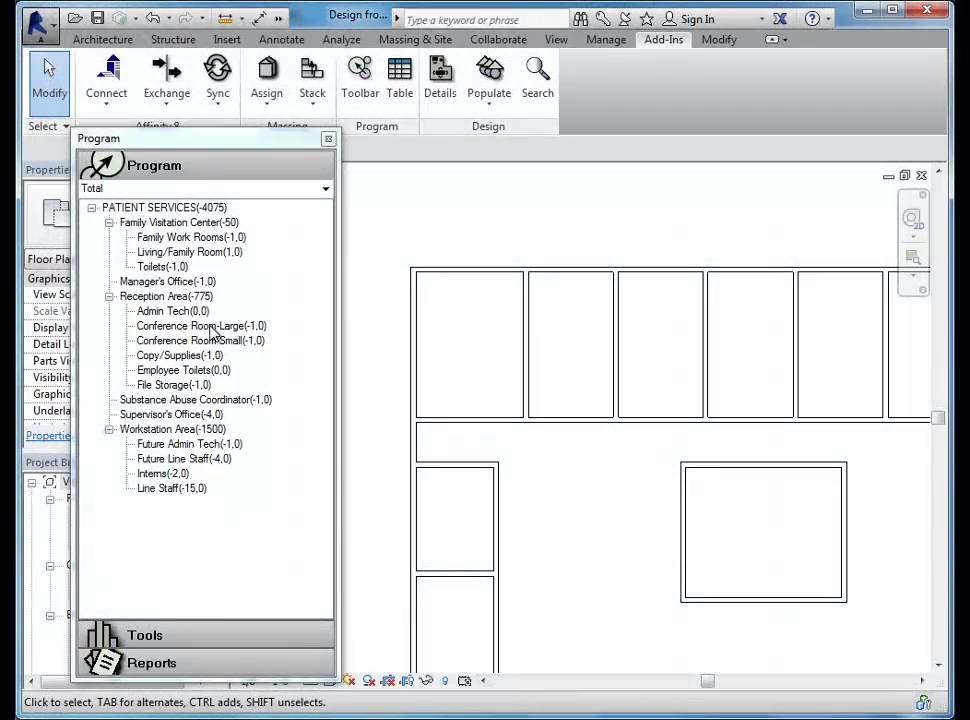
Place Conference Room-Large, tagged 334, in the large walled room and fill the small left room
mouse_move(214, 335)
left_mouse_down()
mouse_move(697, 553)
mouse_move(684, 628)
left_mouse_up()
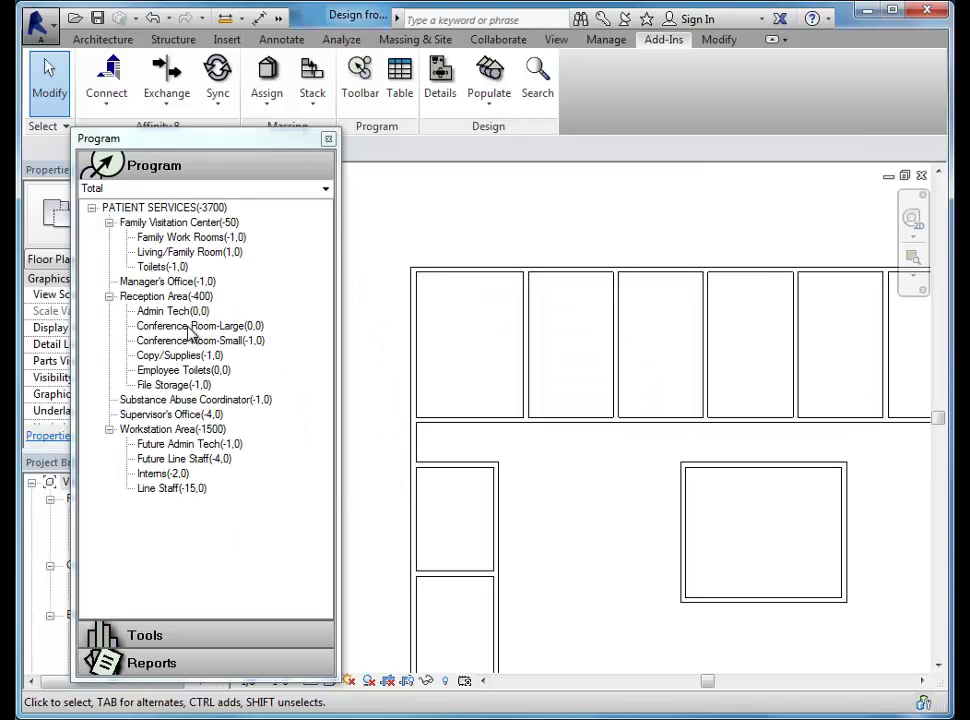
mouse_move(190, 330)
left_mouse_down()
mouse_move(692, 606)
mouse_move(690, 598)
left_mouse_up()
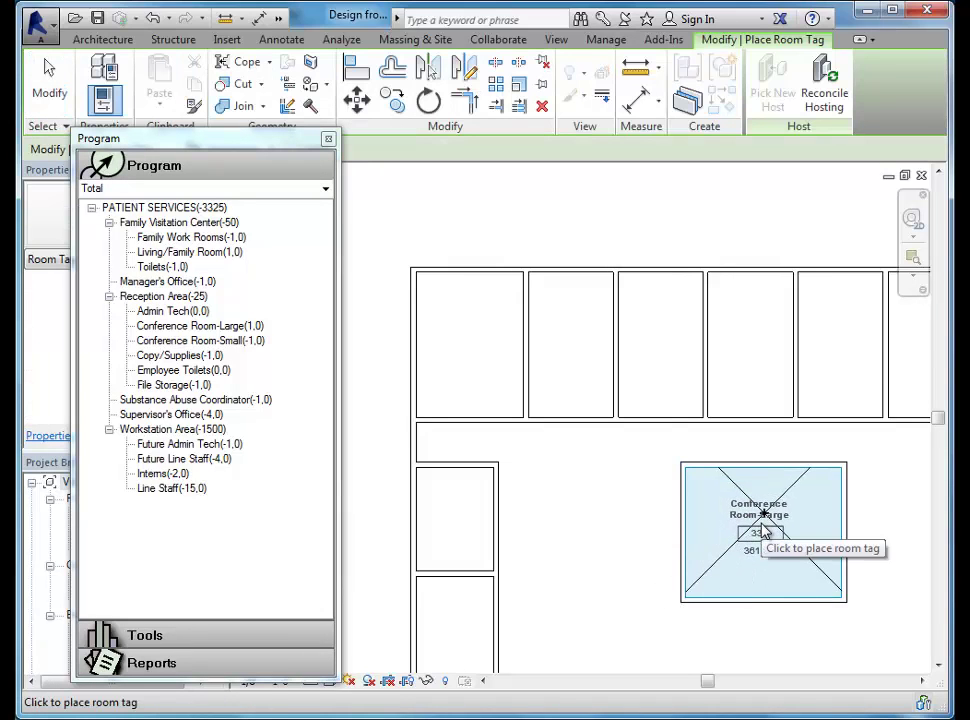
left_click(762, 530)
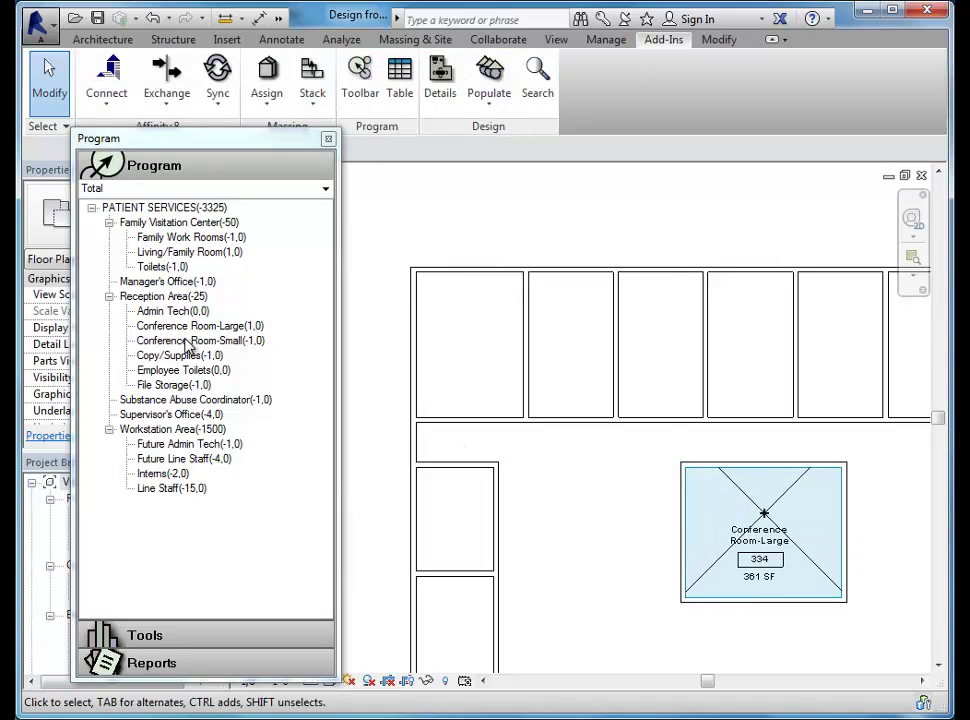
left_click(425, 565)
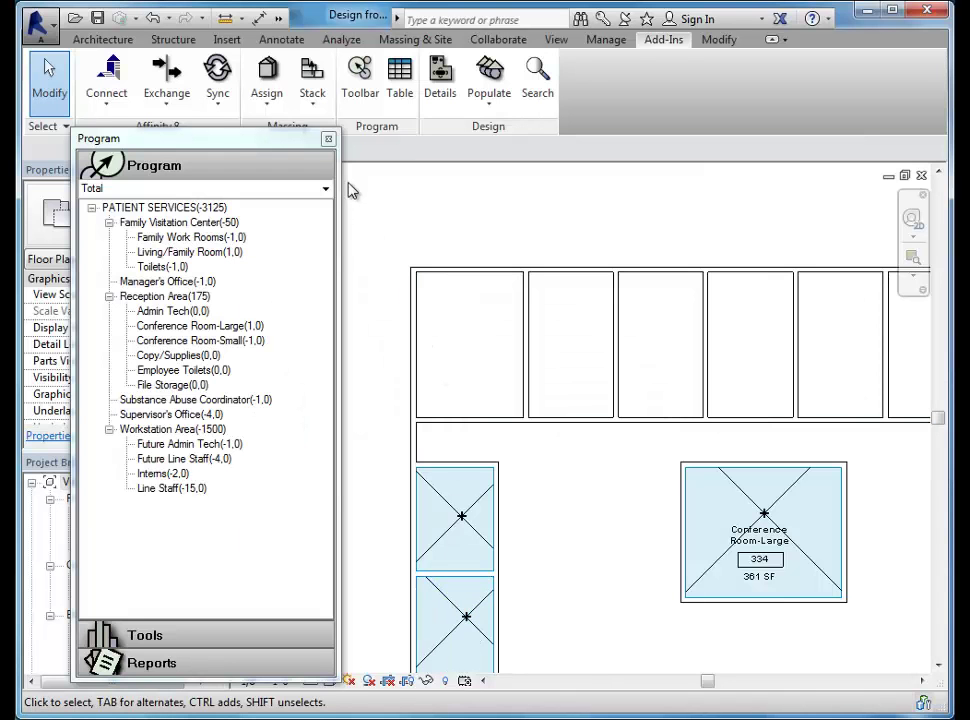
Place unplaced room 293 Supervisor's Office in the second top-row bay at 219 SF
left_click(102, 39)
left_click(632, 65)
left_click(640, 97)
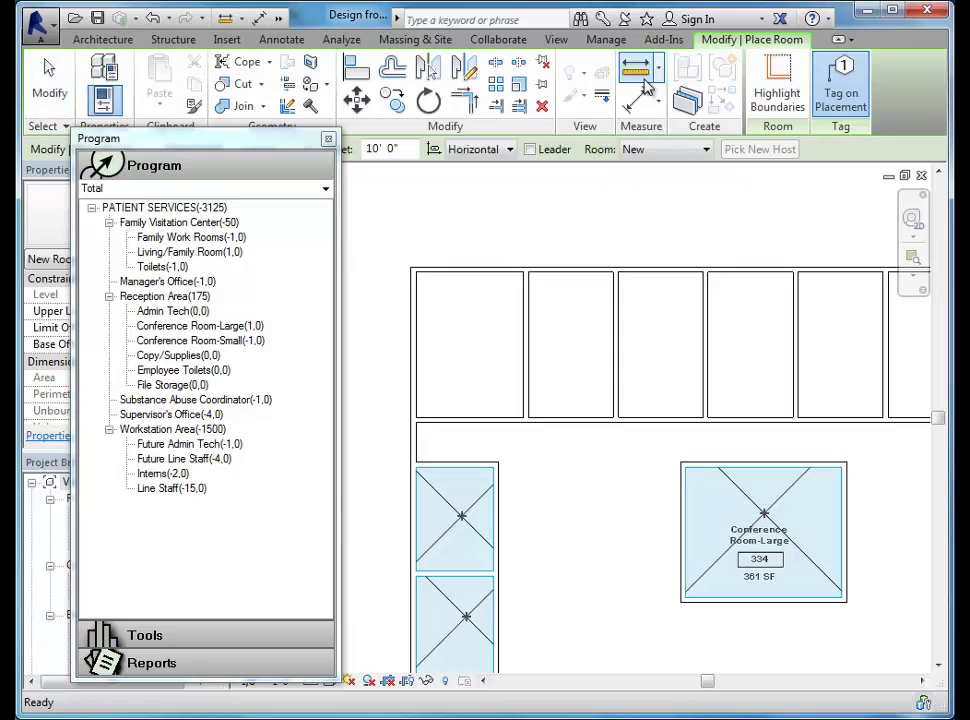
left_click(632, 150)
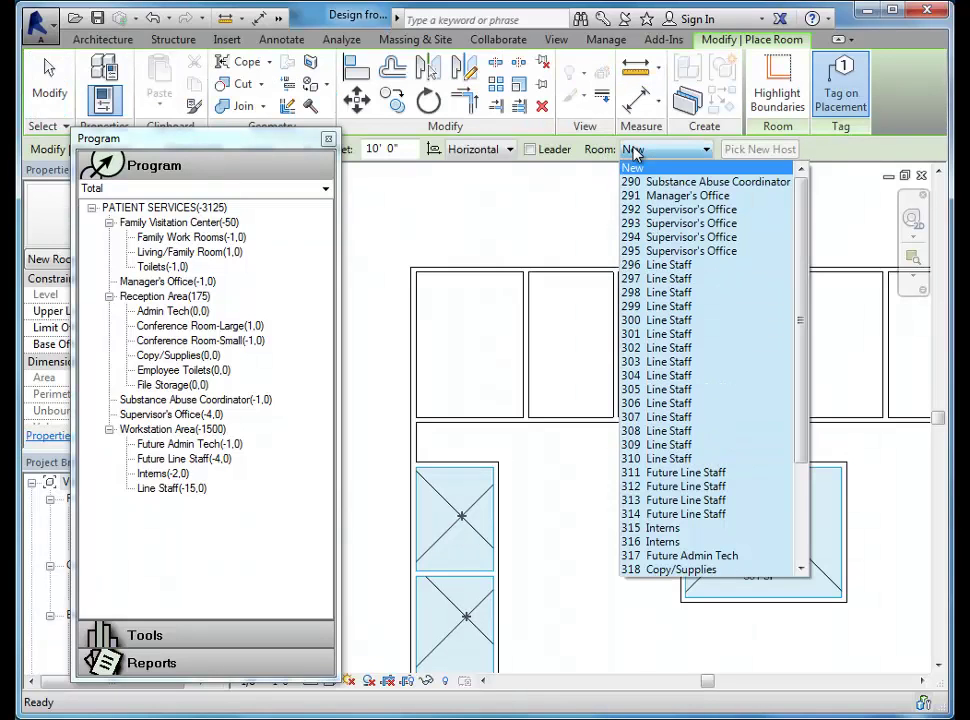
left_click(678, 223)
left_click(575, 358)
key("Escape")
left_click(740, 500)
Review Conference Room-Large's Affinity details, choose the Design To Program Analysis report, and flag warning items
left_click(665, 39)
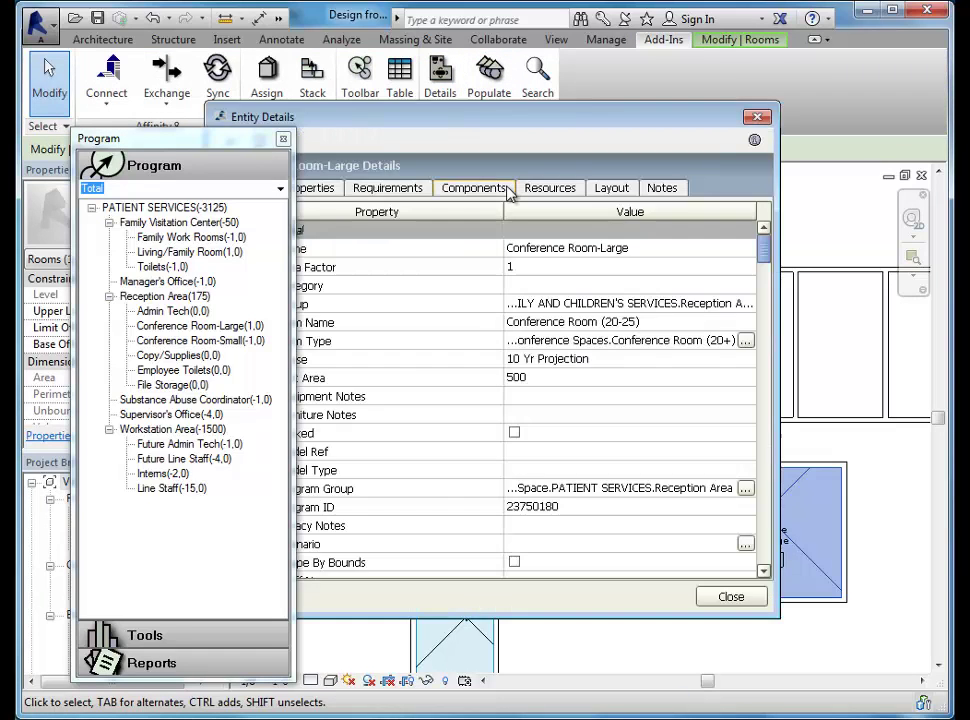
mouse_move(509, 119)
left_mouse_down()
mouse_move(605, 167)
mouse_move(642, 171)
left_mouse_up()
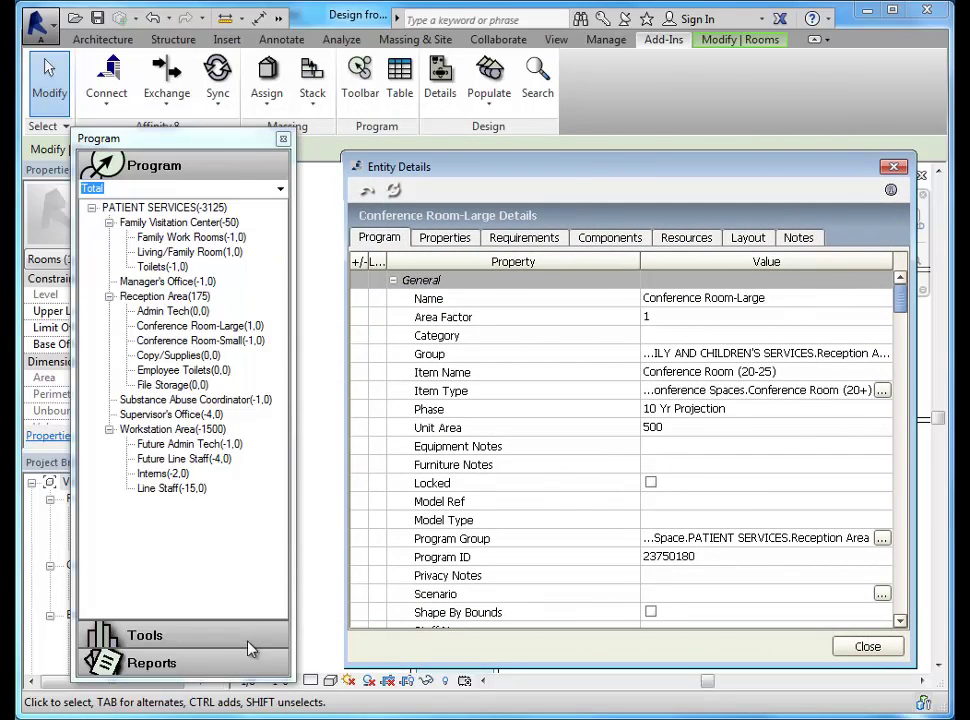
left_click(202, 664)
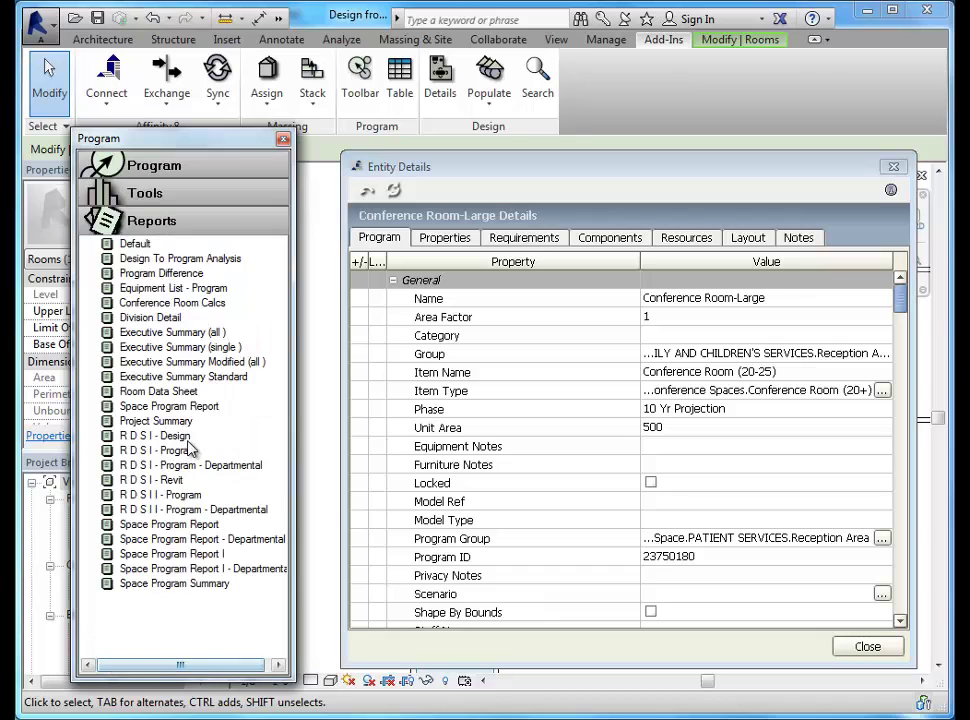
left_click(233, 260)
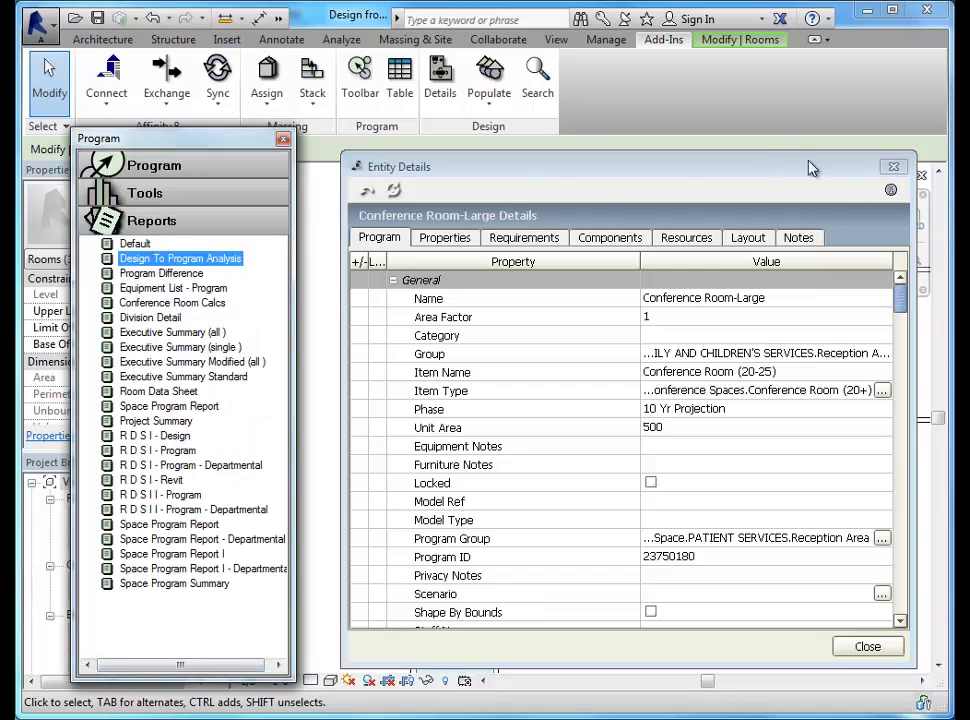
left_click(893, 169)
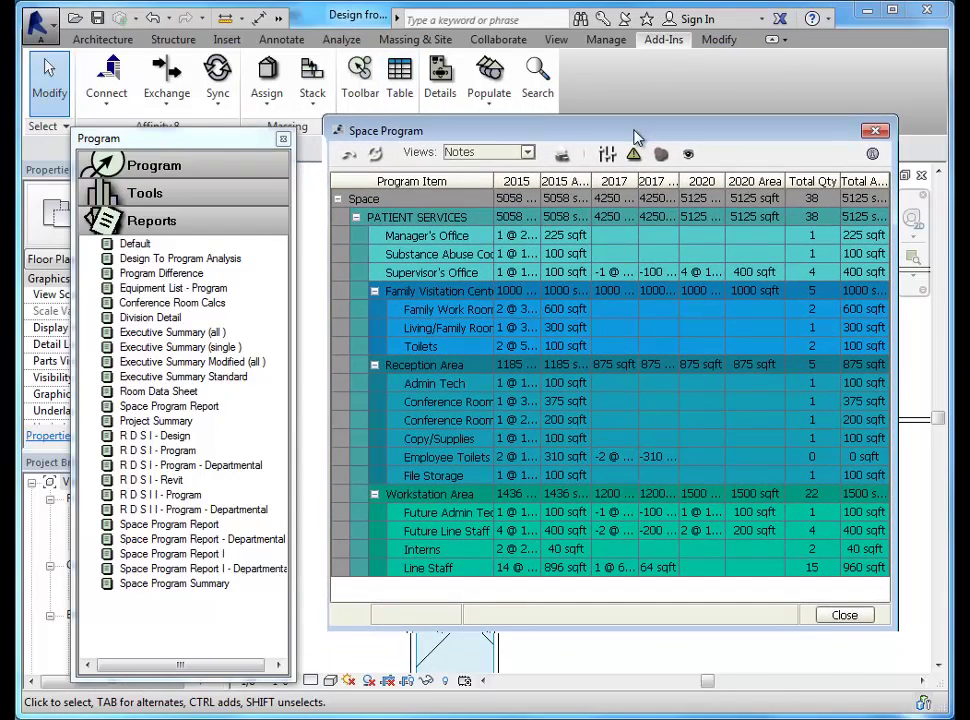
left_click(634, 155)
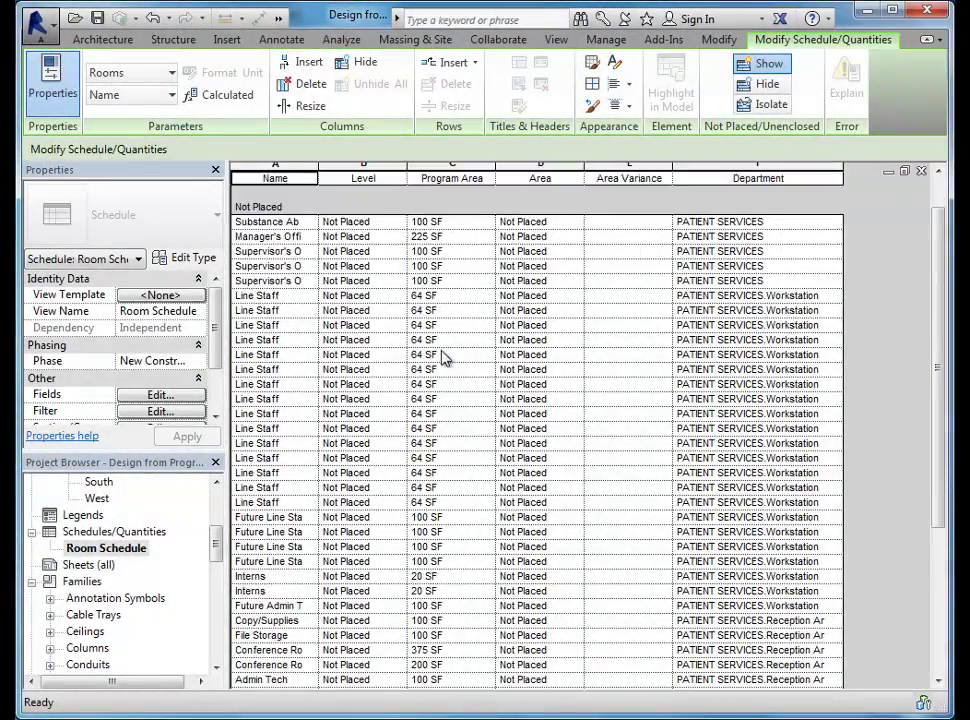
Scroll through the Room Schedule to review the unplaced rooms
scroll(445, 358, "down", 2)
scroll(445, 358, "down", 4)
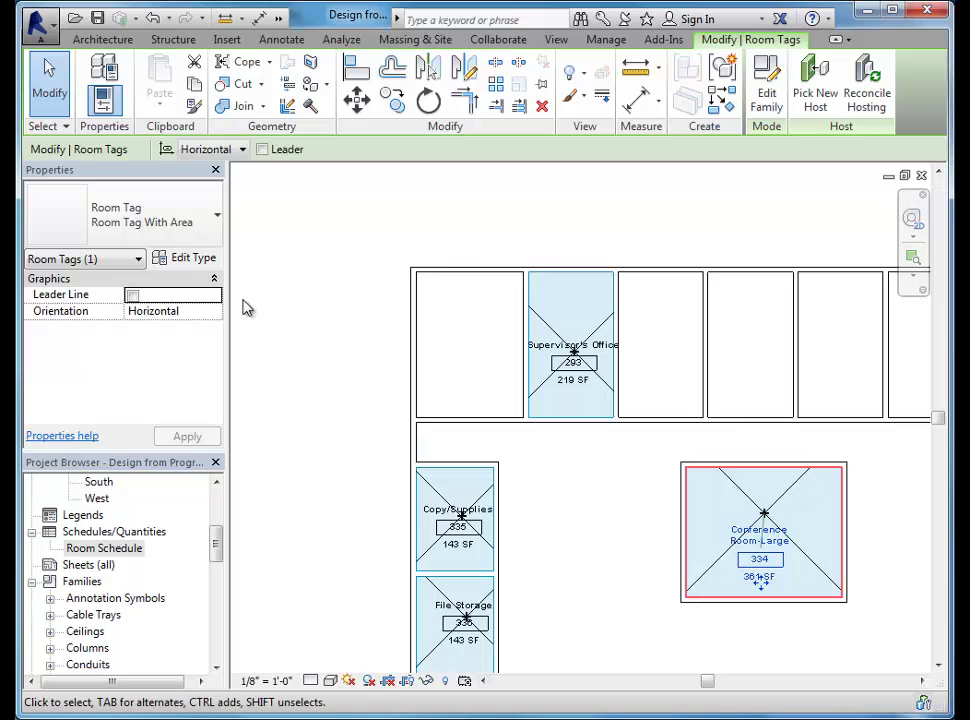
Change the Conference Room-Large tag to Room Tag With Program Area, showing 375 SF
left_click(193, 222)
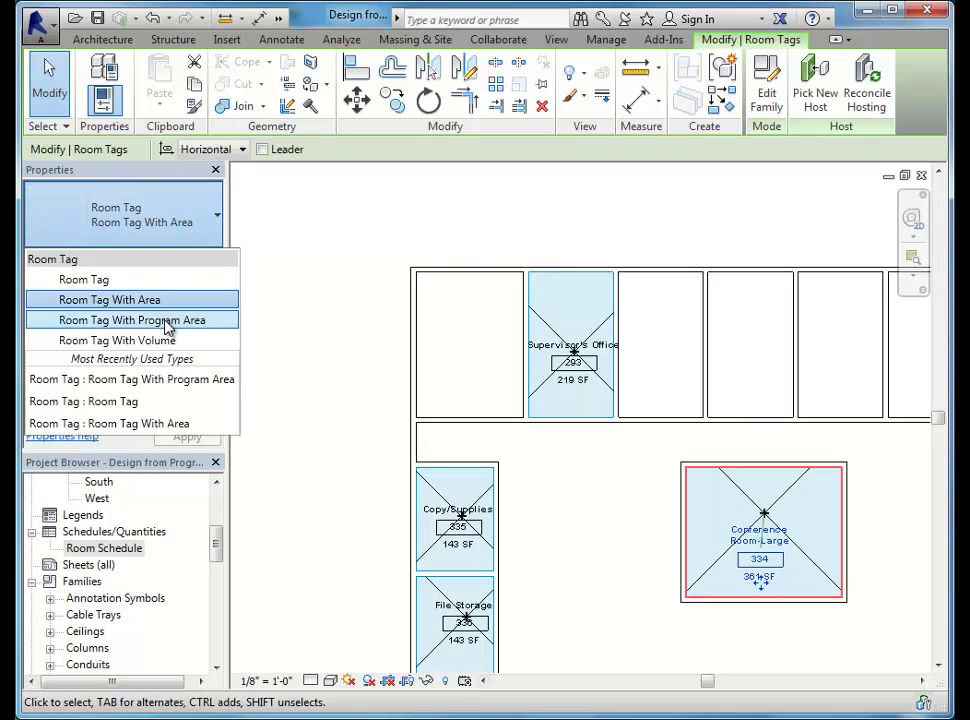
left_click(130, 320)
left_click(778, 655)
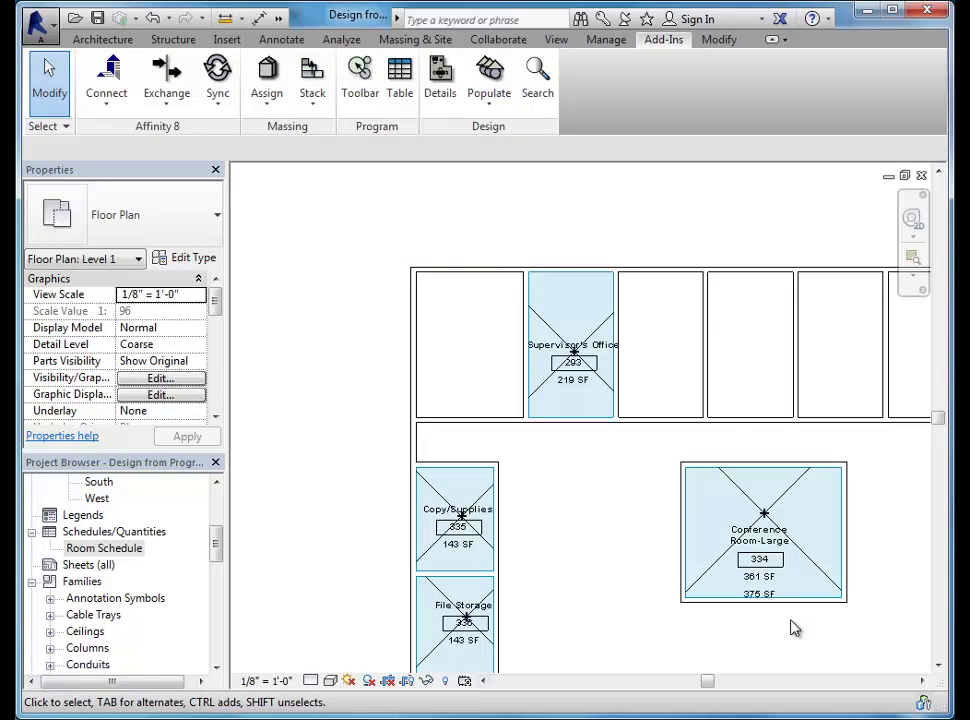
scroll(795, 628, "up", 3)
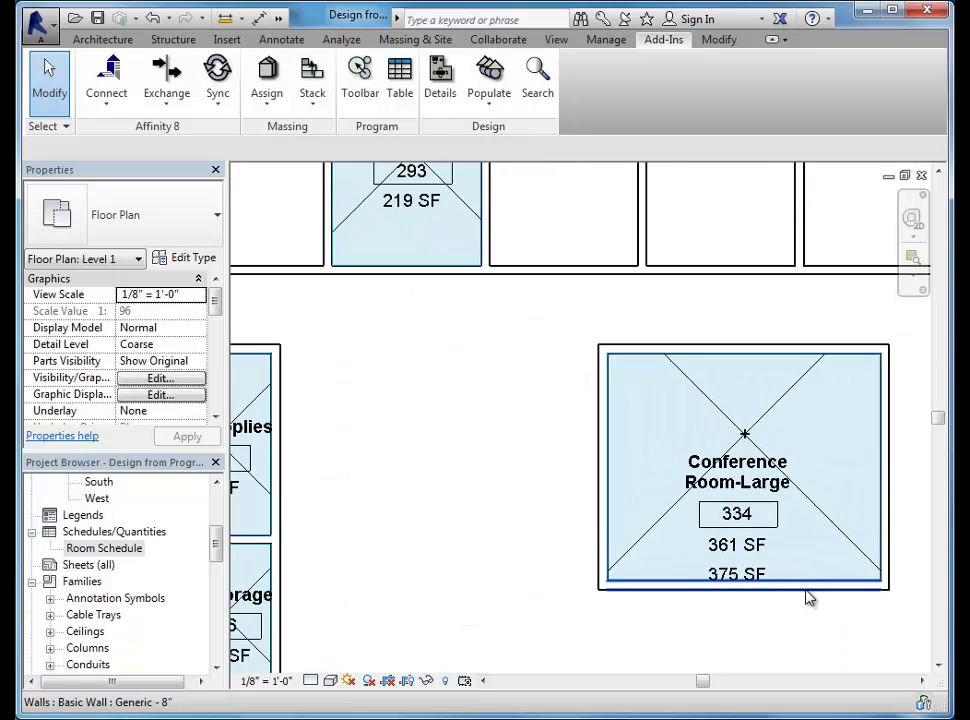
Drag the conference room's bottom wall down to enlarge it to 434 SF, then reopen the Room Schedule
left_click(790, 590)
left_click_drag(790, 590, 784, 641)
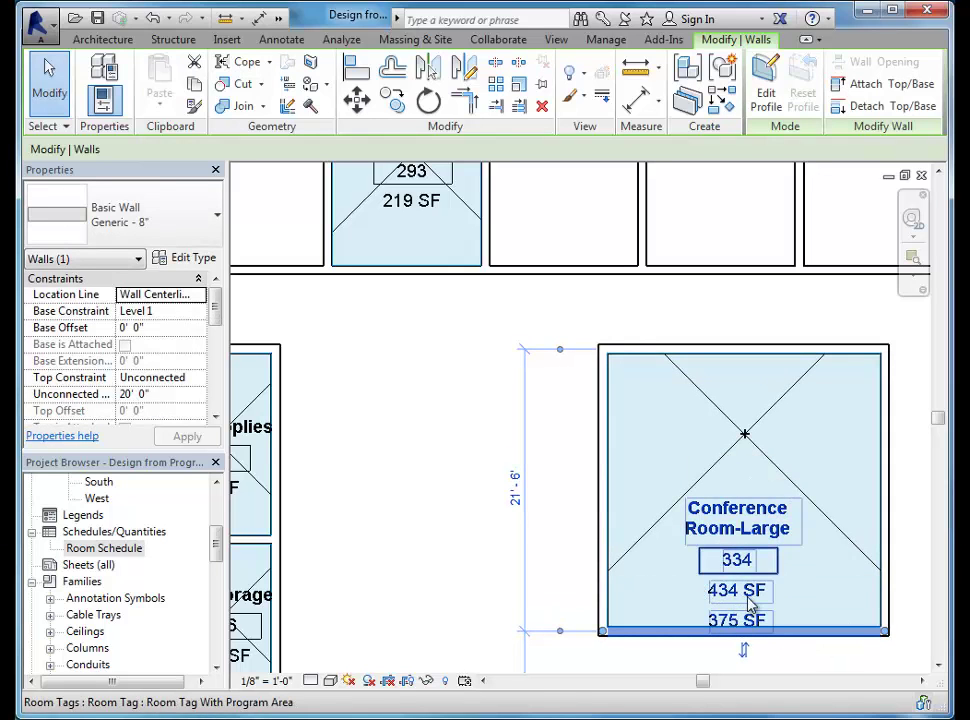
left_click(530, 402)
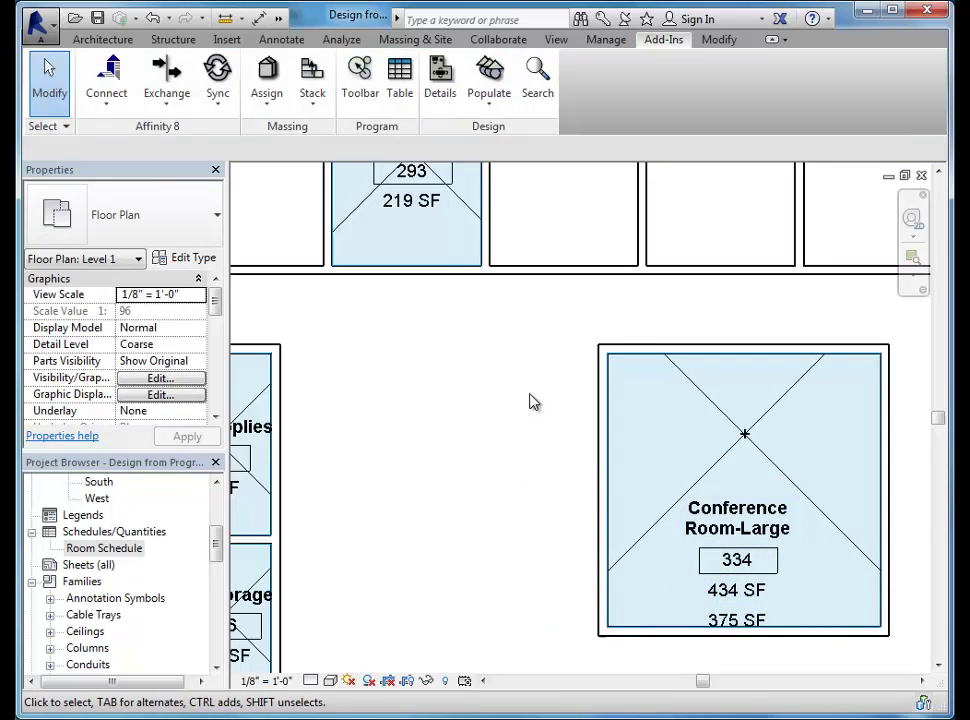
double_click(118, 550)
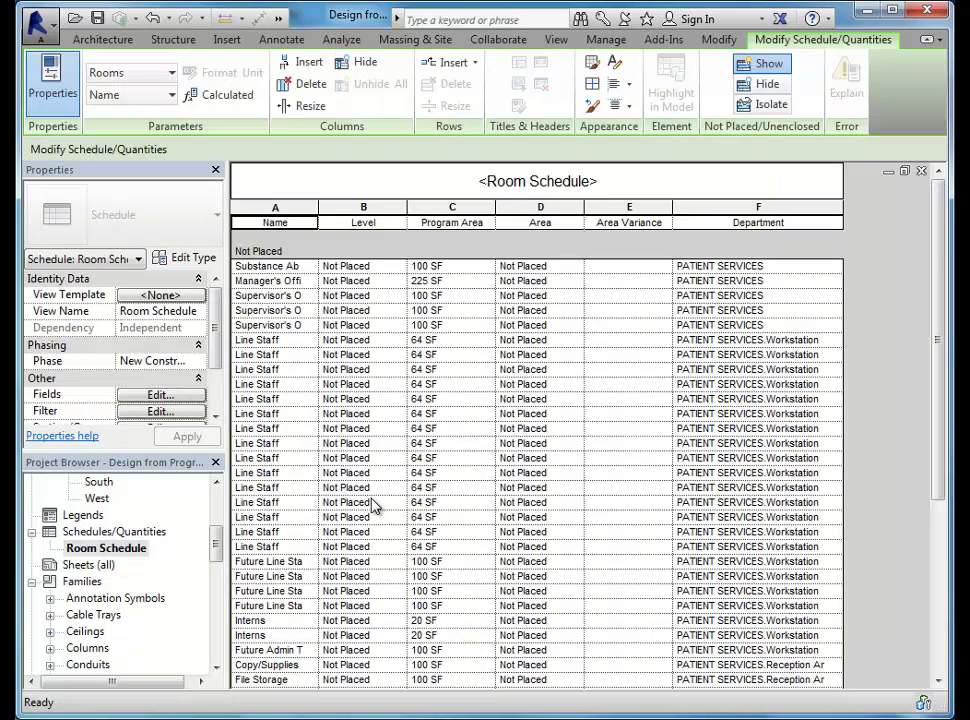
Scroll to the Level 1 rows showing Conference Room at 434 SF, 59 SF over program
scroll(889, 512, "down", 5)
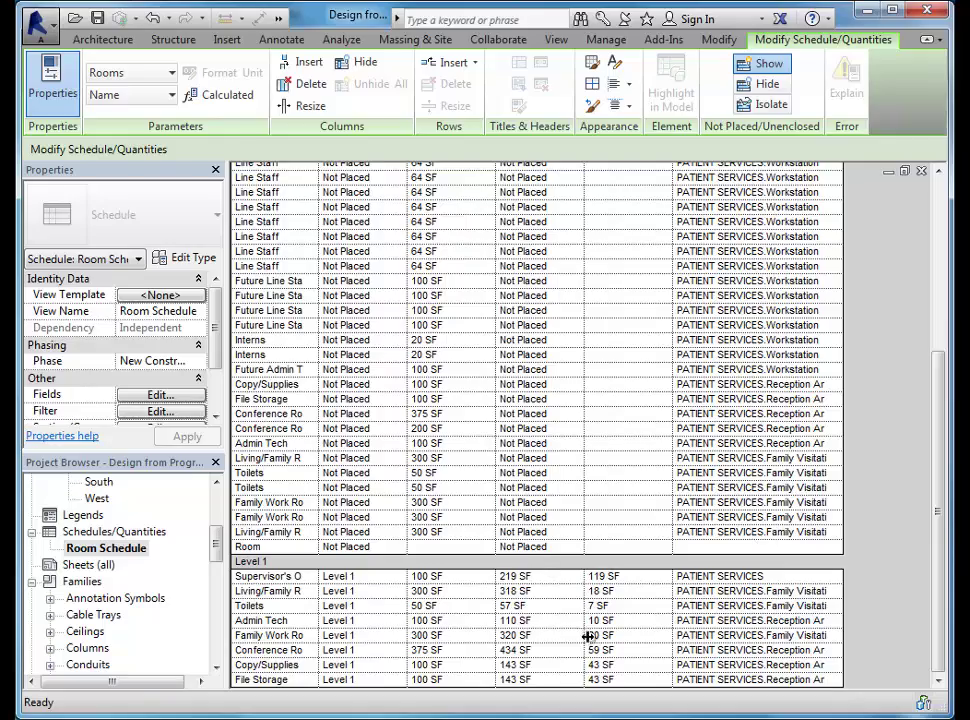